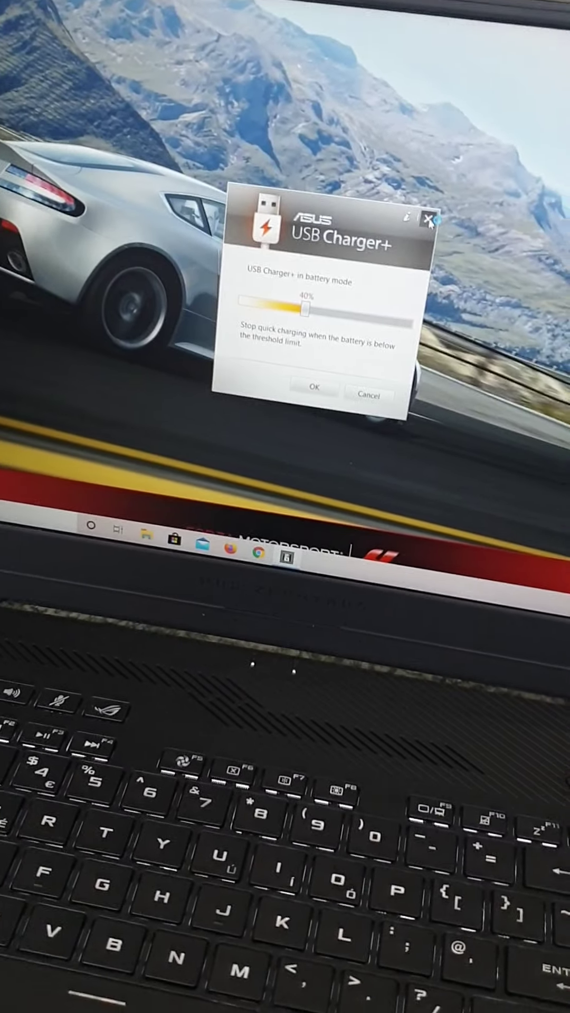
Close the USB Charger+ notice and start a Start search for Task Manager.
click(428, 219)
key(F5)
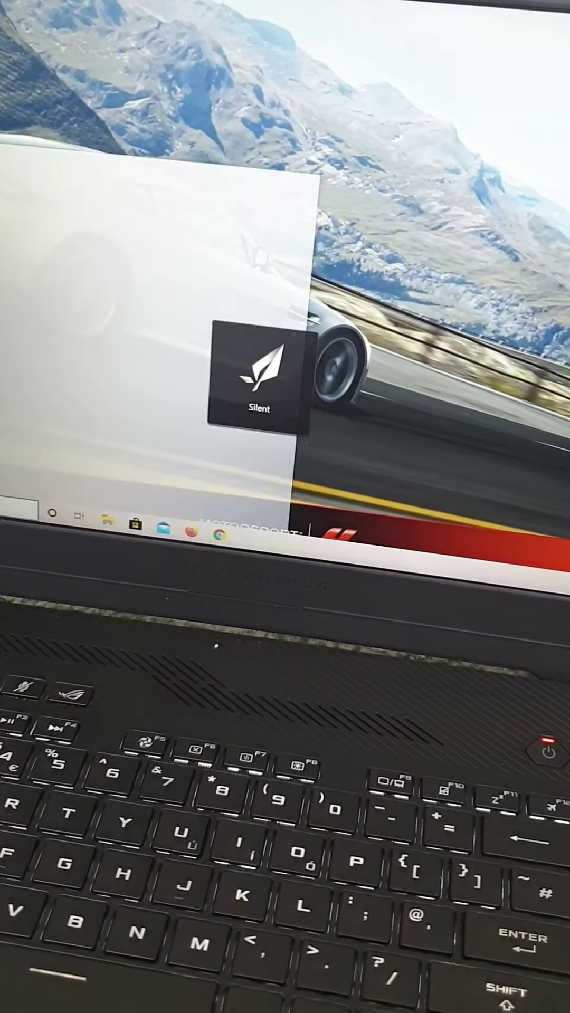
text(task)
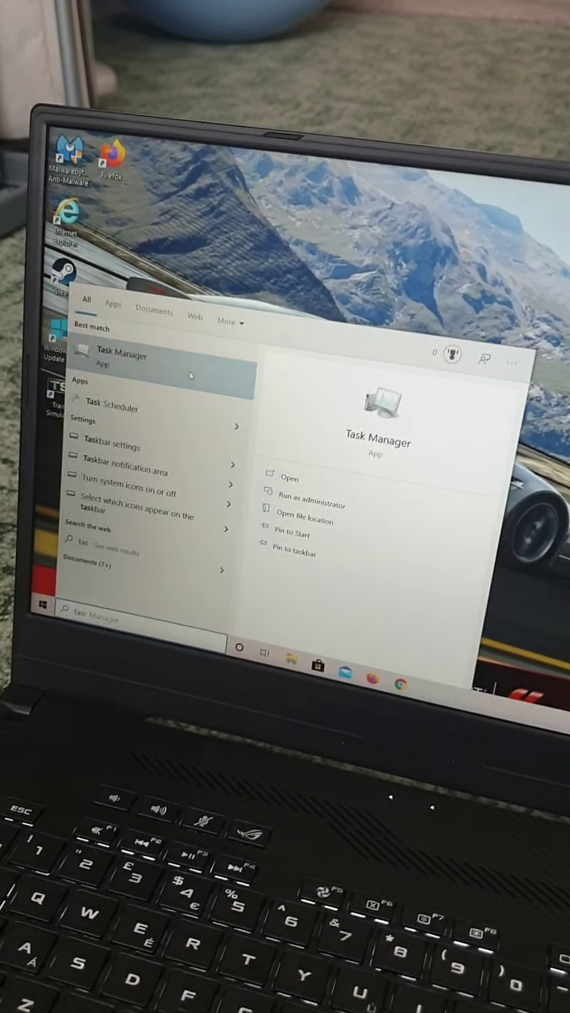
Launch Task Manager and show its Performance graphs maximised to full screen.
click(190, 375)
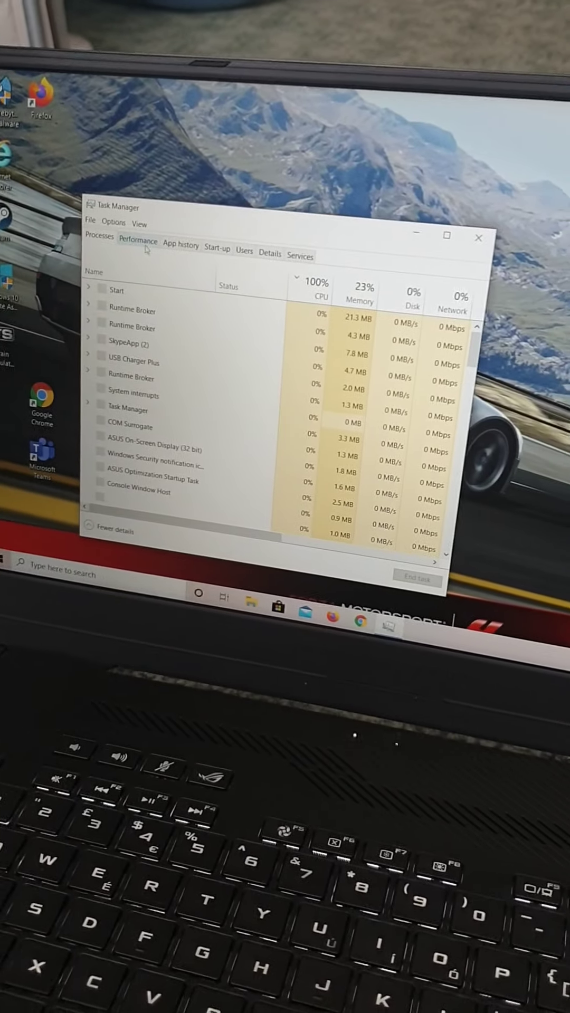
click(138, 242)
click(390, 220)
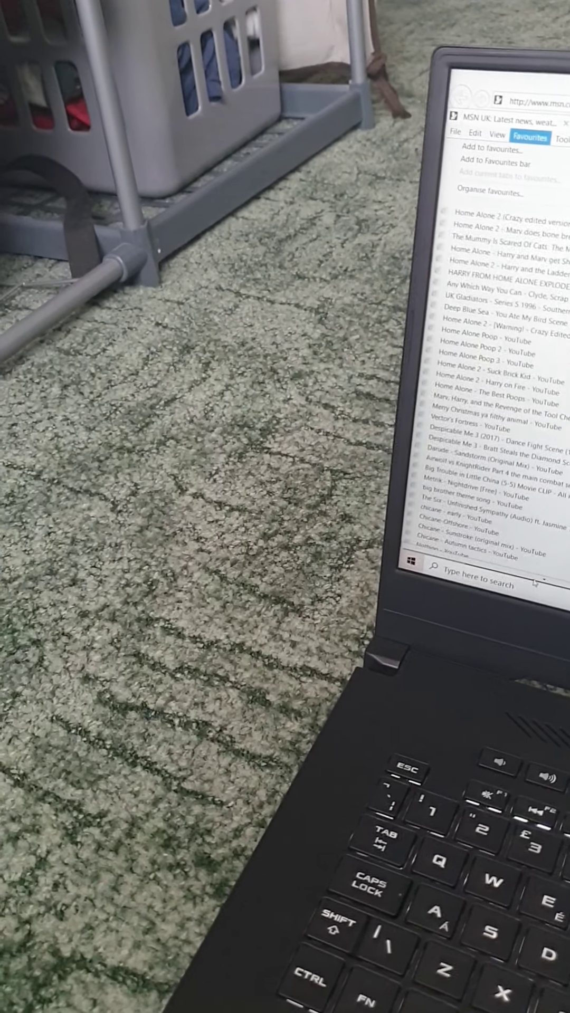
scroll(534, 583, down, 5)
scroll(514, 395, down, 3)
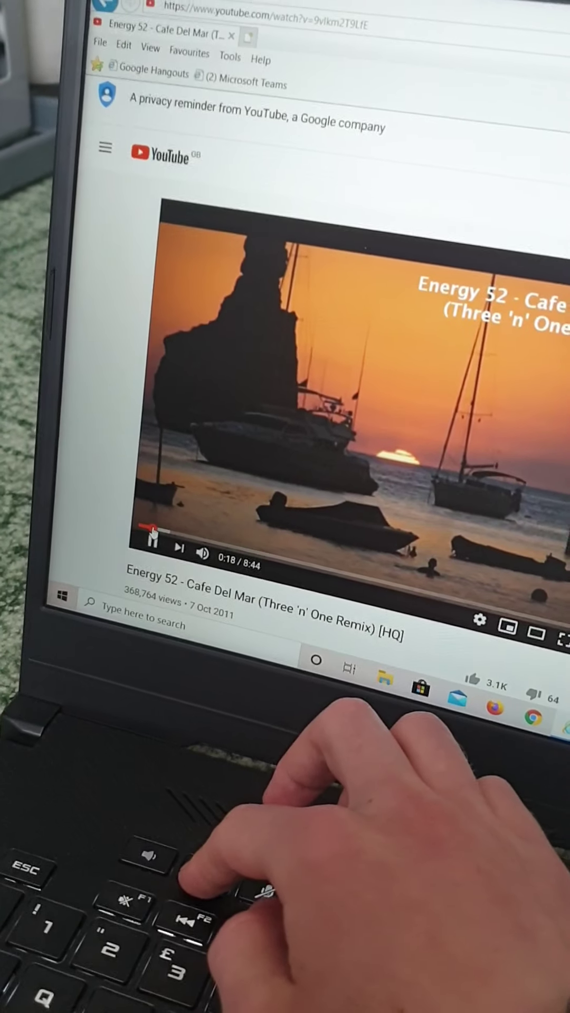
Raise volume to 40 and seek to 0:36, 0:46, 1:28, 2:05, 2:25, 6:57, 8:05.
key(XF86AudioRaiseVolume)
key(XF86AudioRaiseVolume)
key(XF86AudioRaiseVolume)
key(XF86AudioRaiseVolume)
key(XF86AudioRaiseVolume)
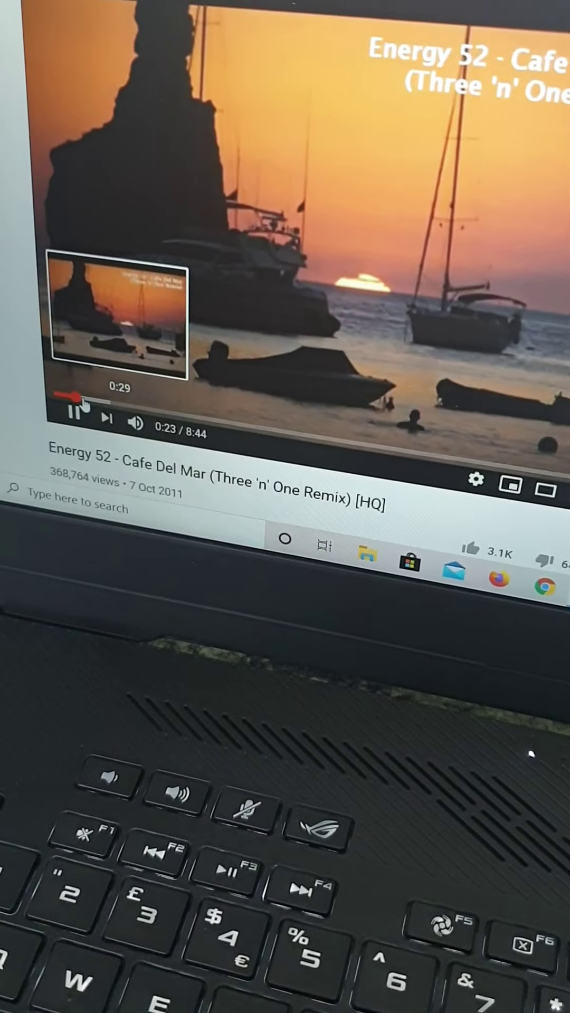
click(87, 402)
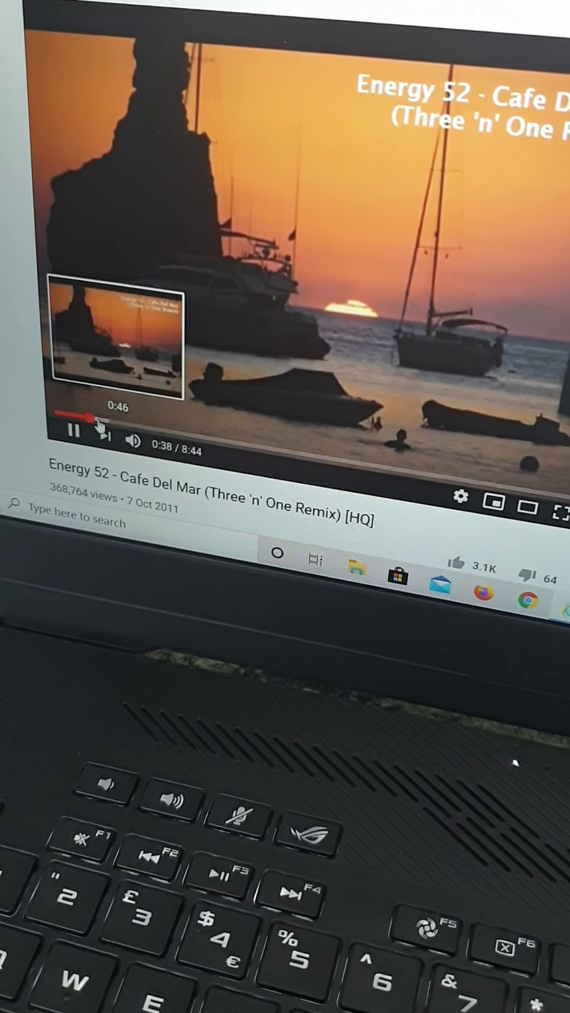
click(101, 413)
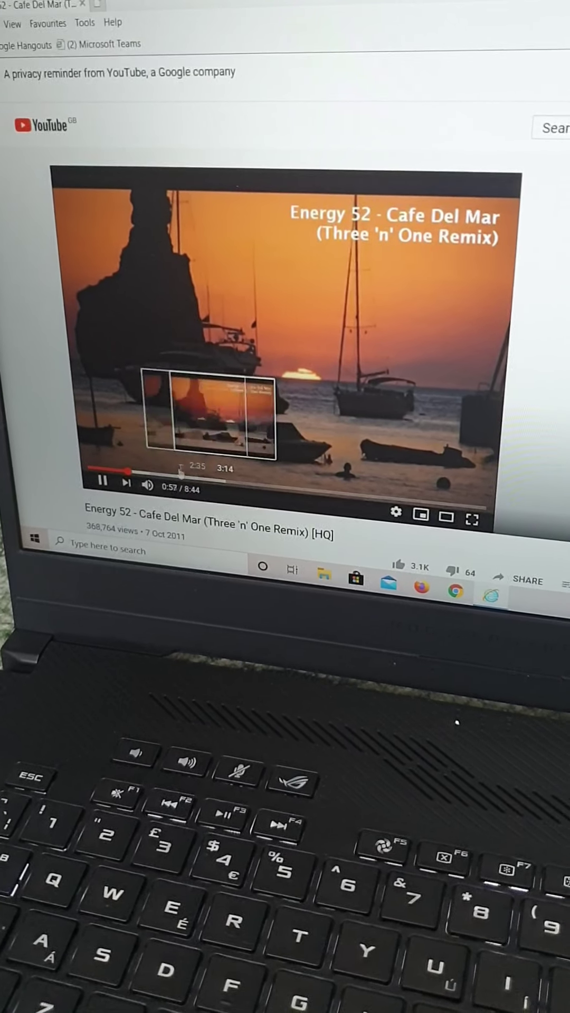
click(157, 473)
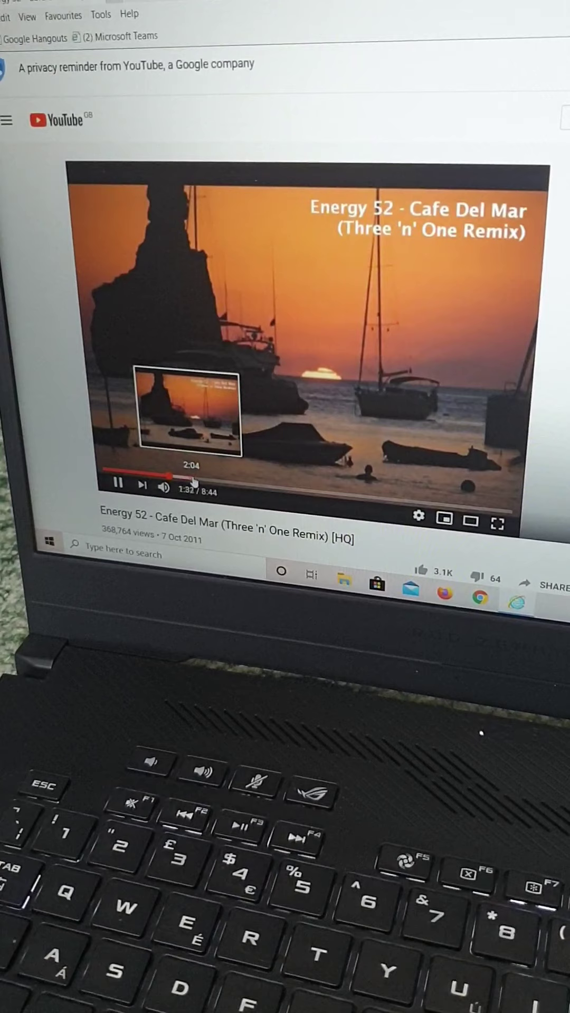
click(193, 481)
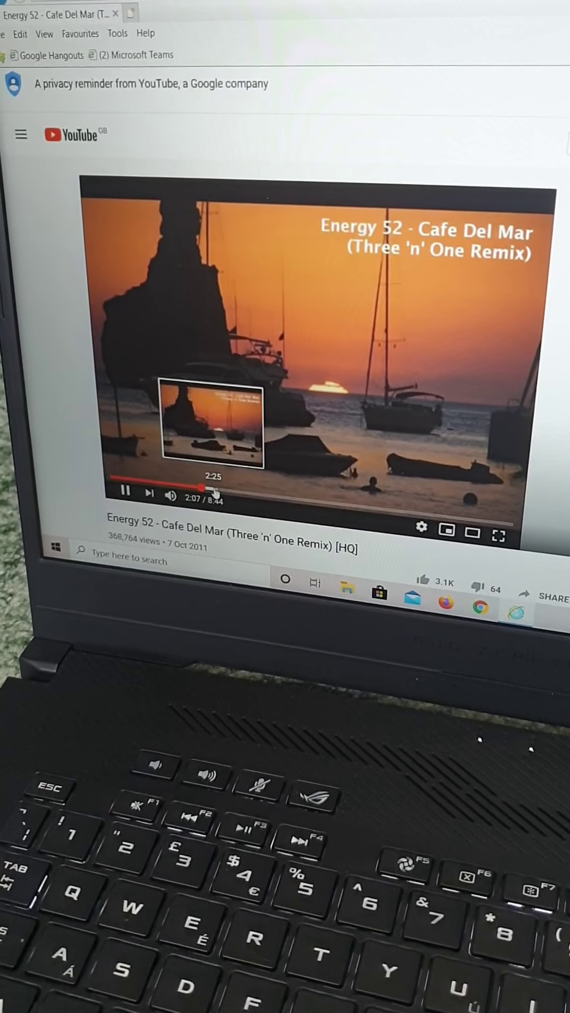
click(215, 491)
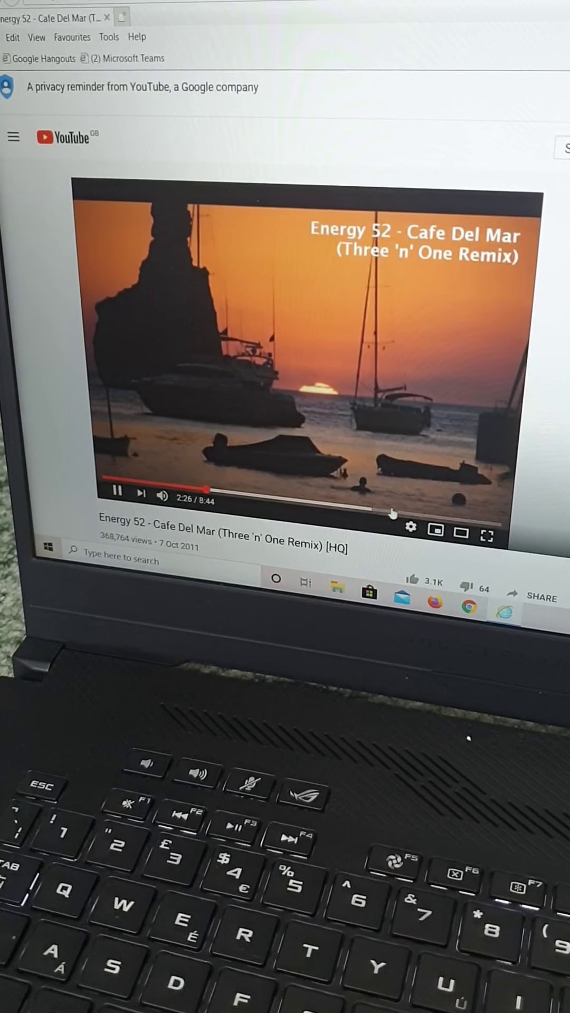
click(410, 516)
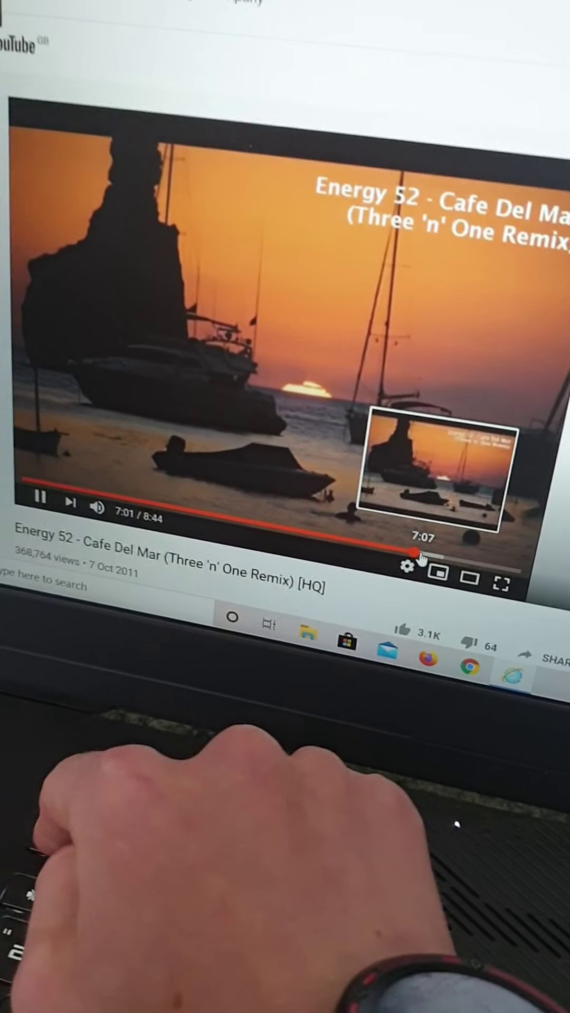
mouse_move(515, 515)
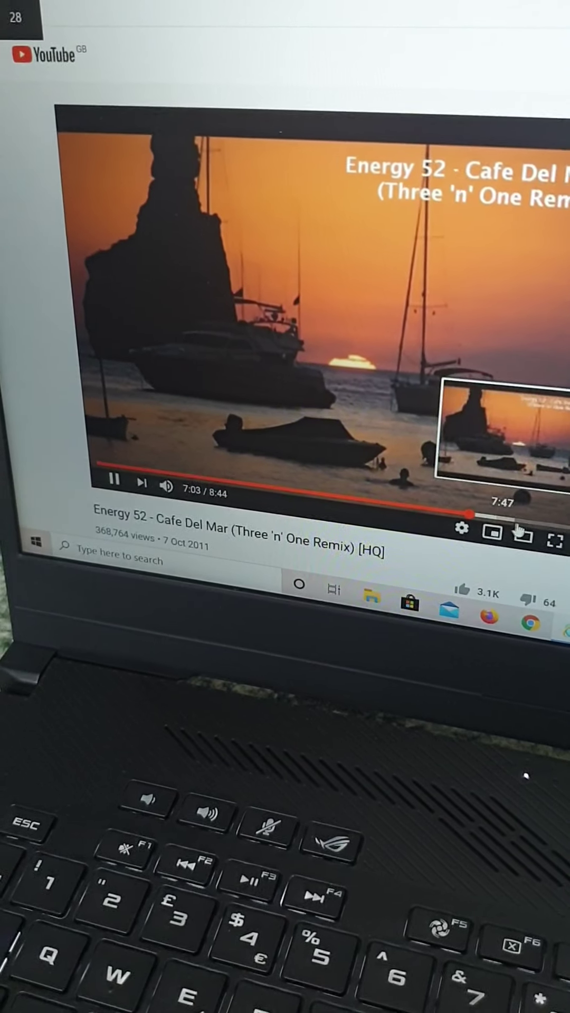
click(527, 515)
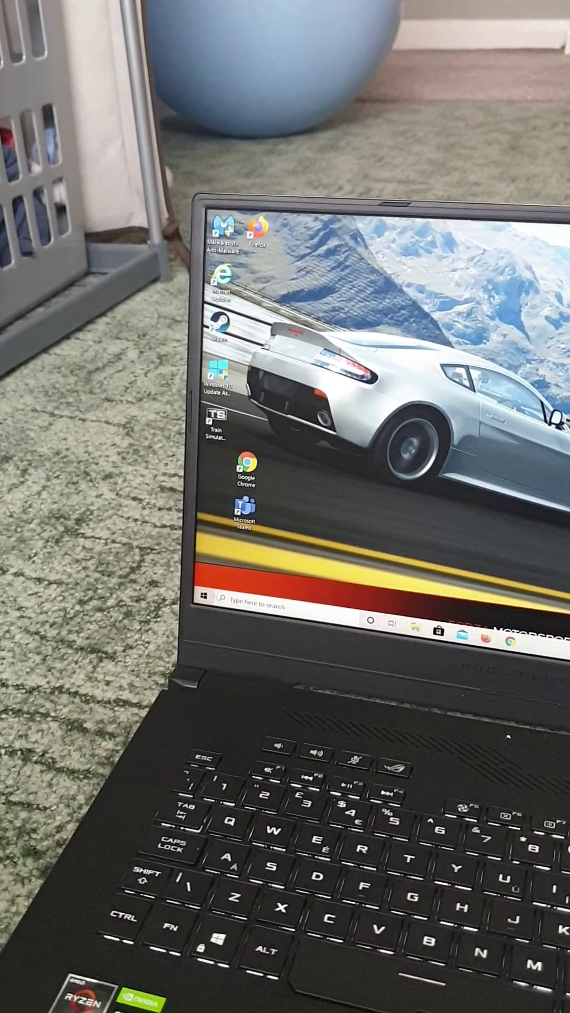
Shut the laptop down using the Start menu's Power options.
key(super)
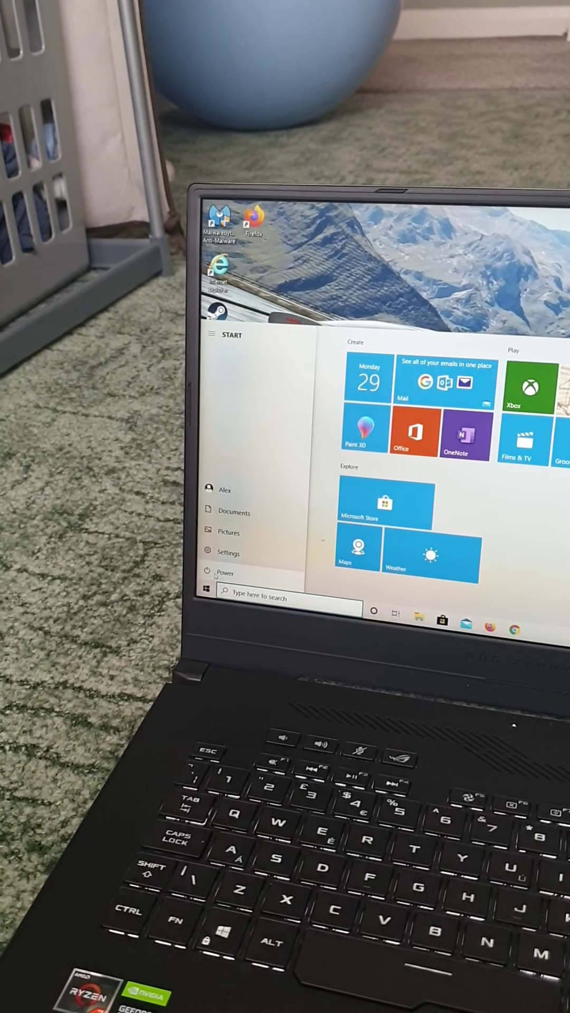
click(230, 539)
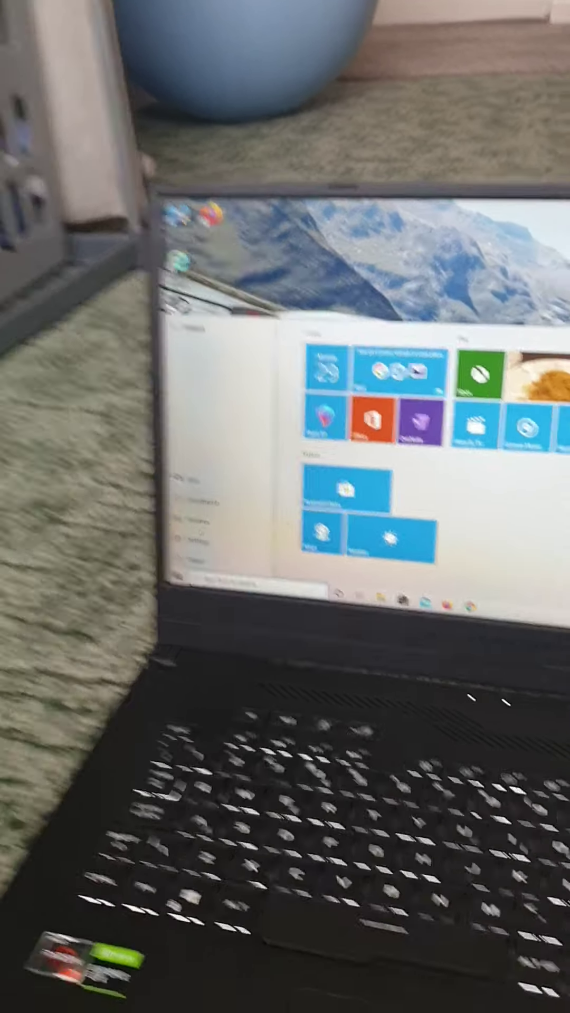